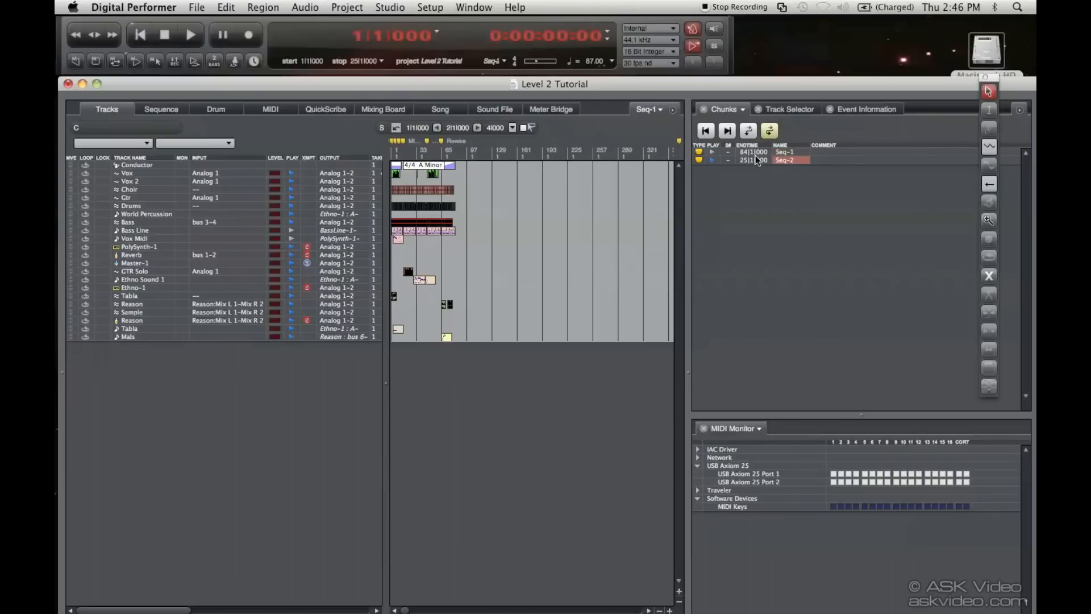
Make Seq-1 and then Seq-2 the playing chunk, and toggle chunk chaining
left_click(714, 152)
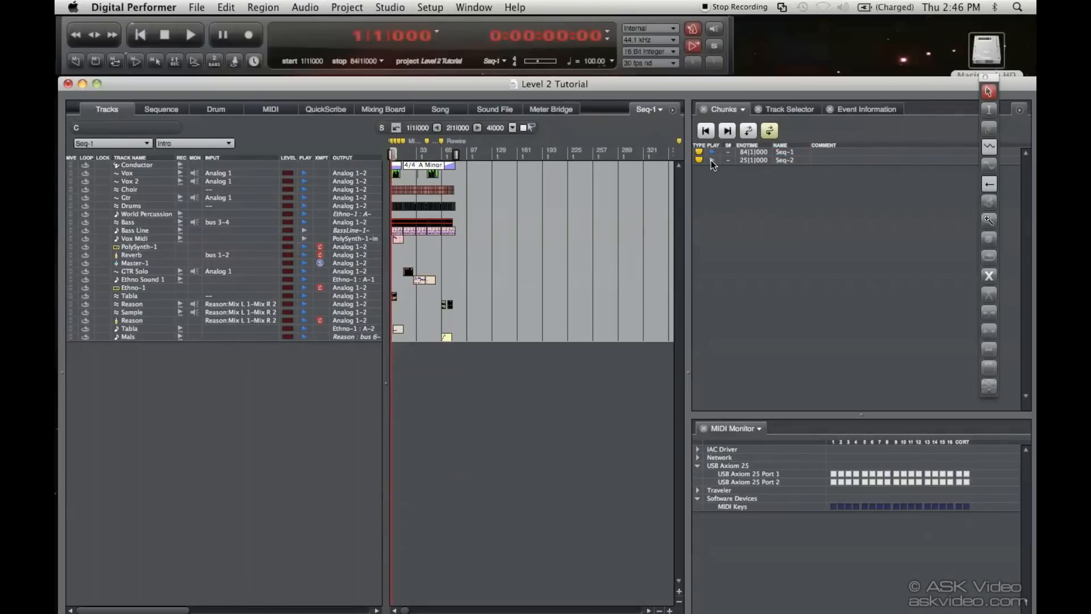
left_click(711, 161)
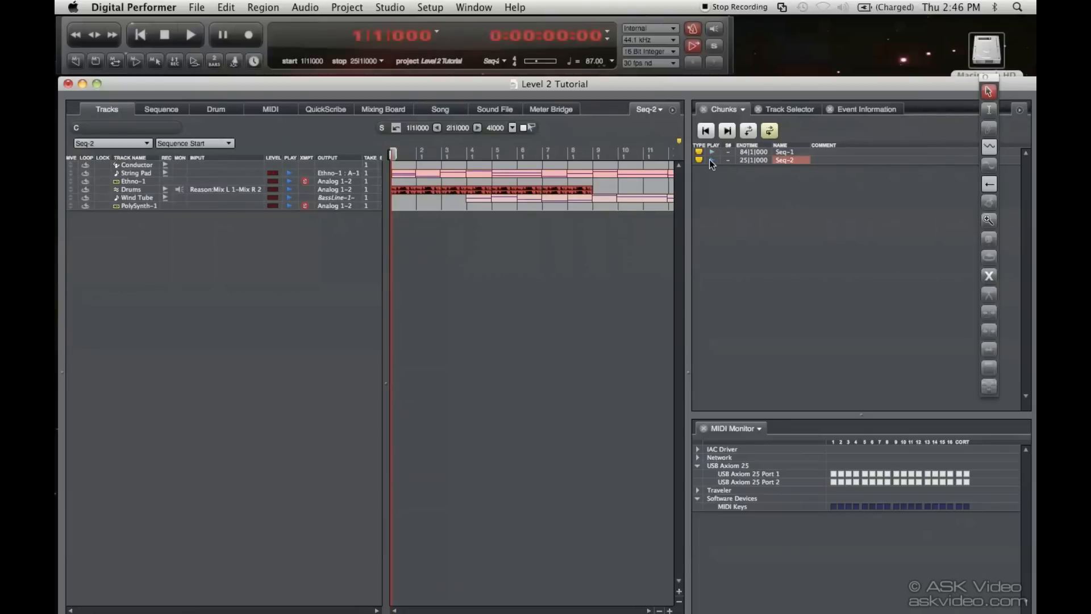
left_click(769, 132)
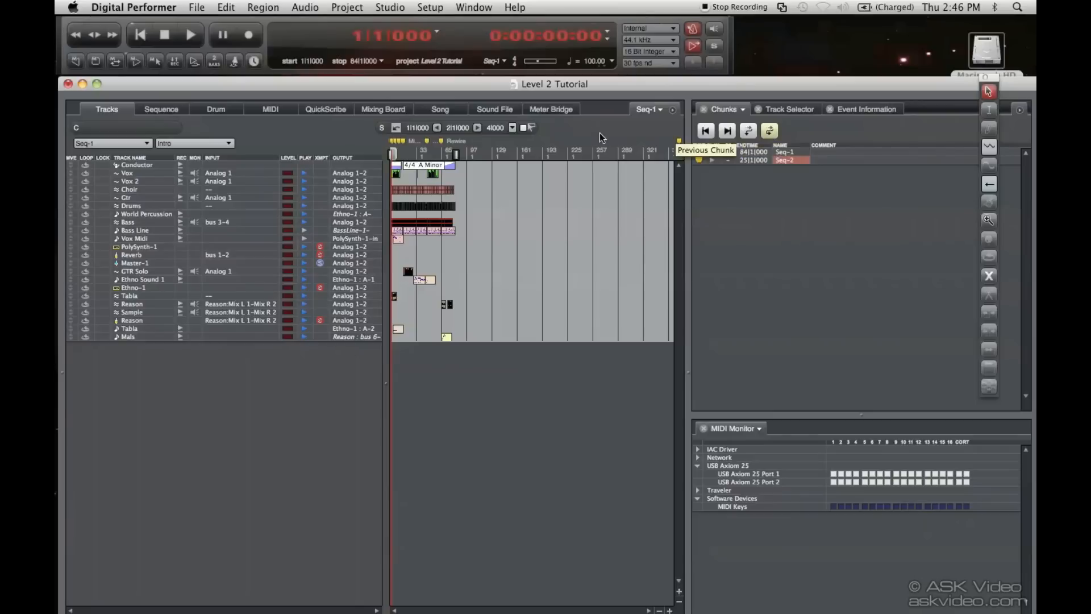
Place the playhead near the end of Seq-1 and start playback to hear the chunk transition
double_click(450, 154)
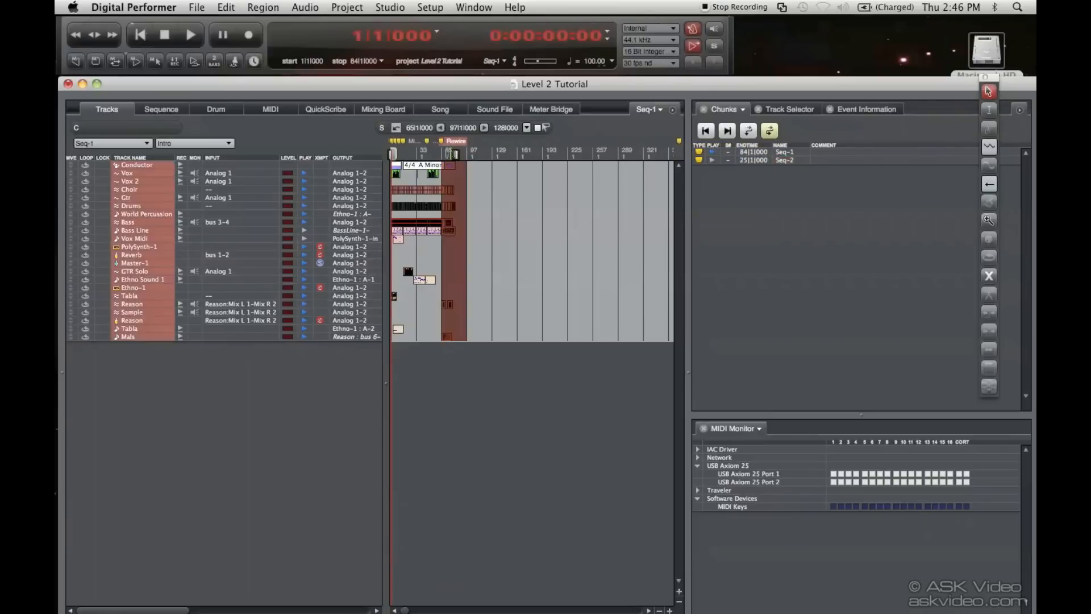
left_click_drag(451, 154, 455, 154)
left_click(196, 34)
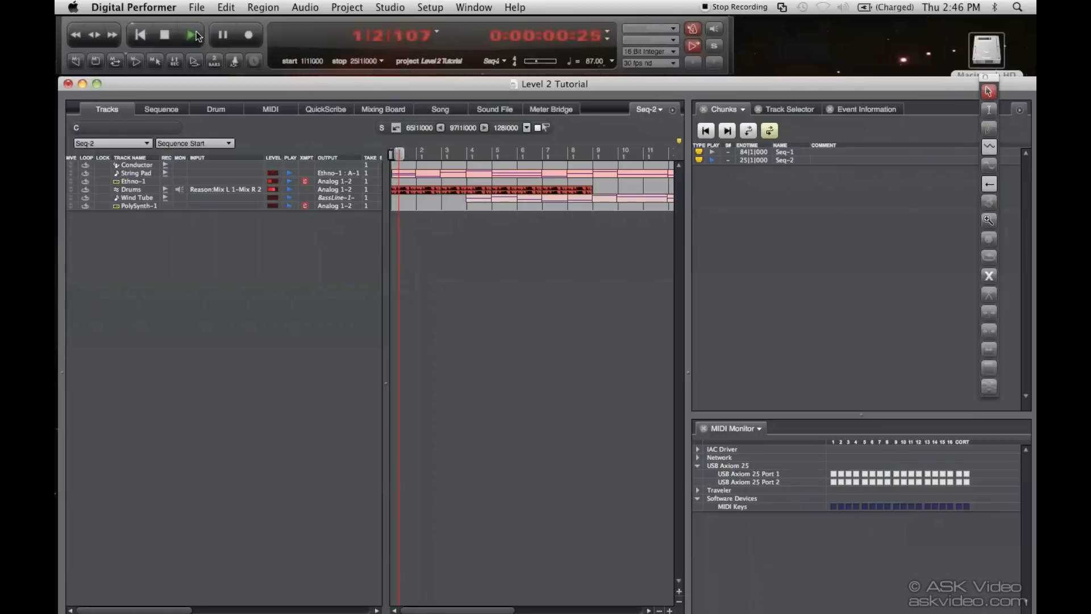
Switch the chunk chaining mode and play again from near the end of Seq-1
left_click(749, 130)
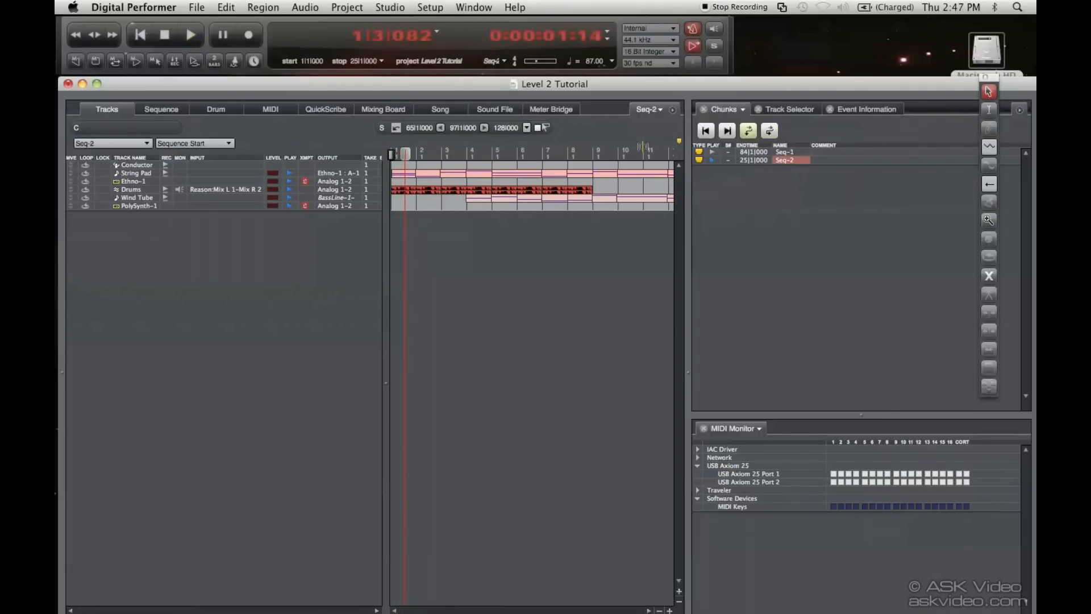
left_click(751, 131)
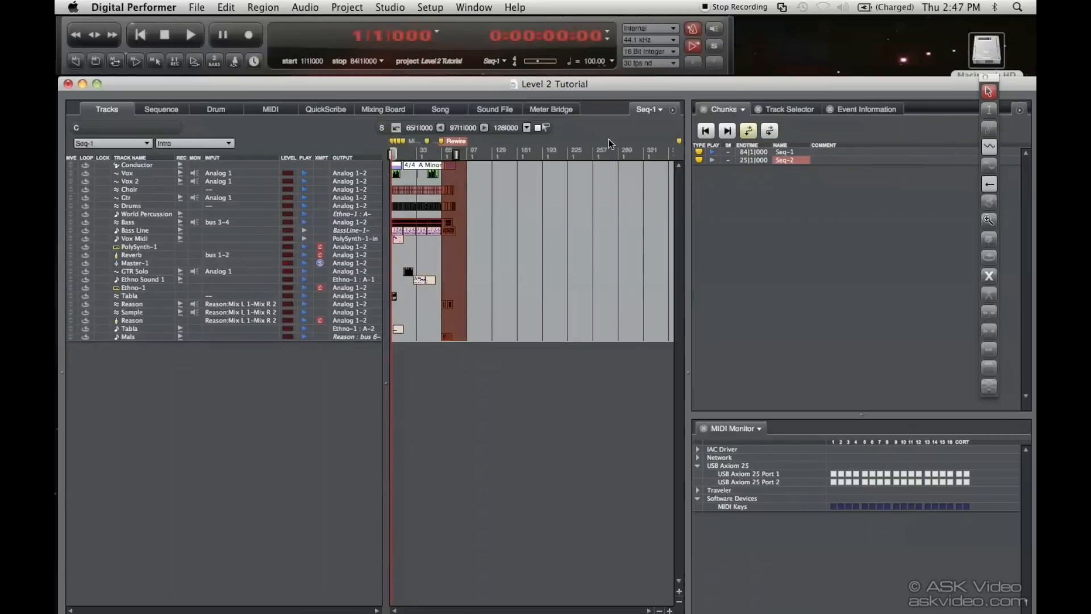
left_click_drag(452, 154, 456, 154)
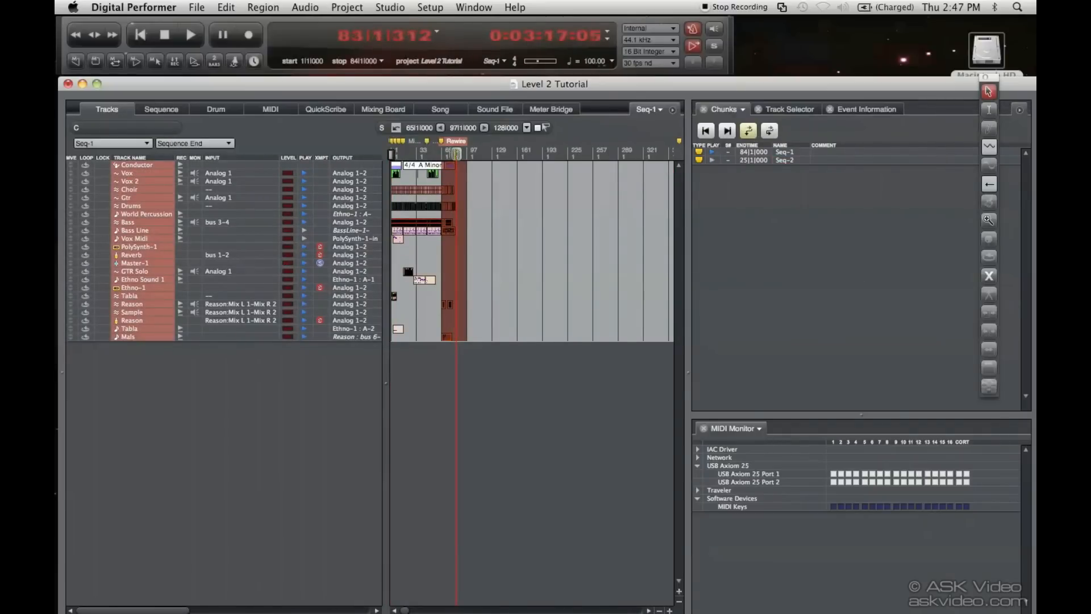
key("space")
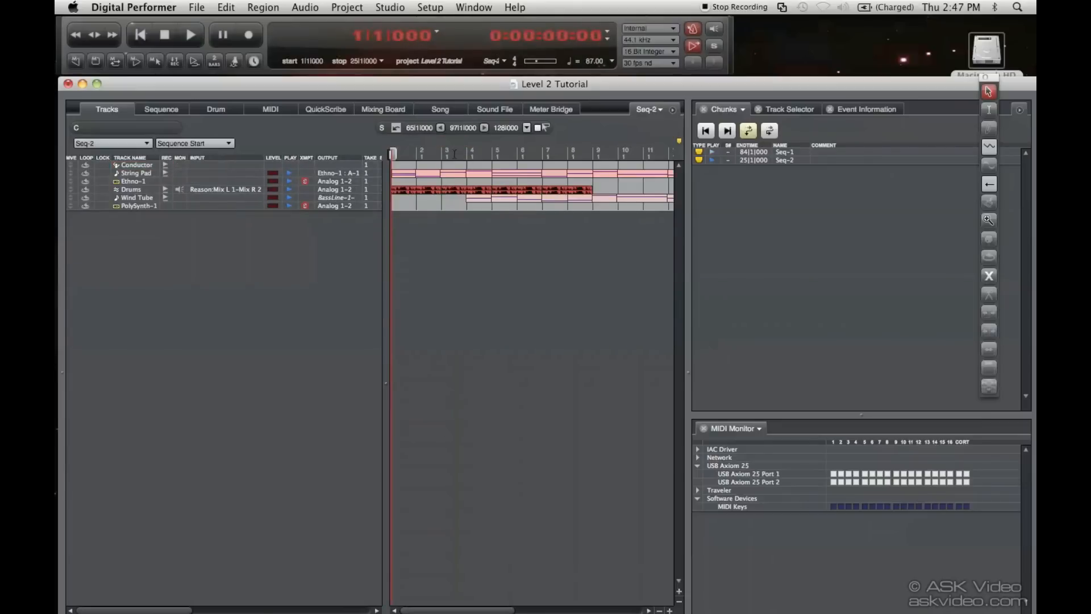
Step to the next chunk and back to the previous one
left_click(727, 132)
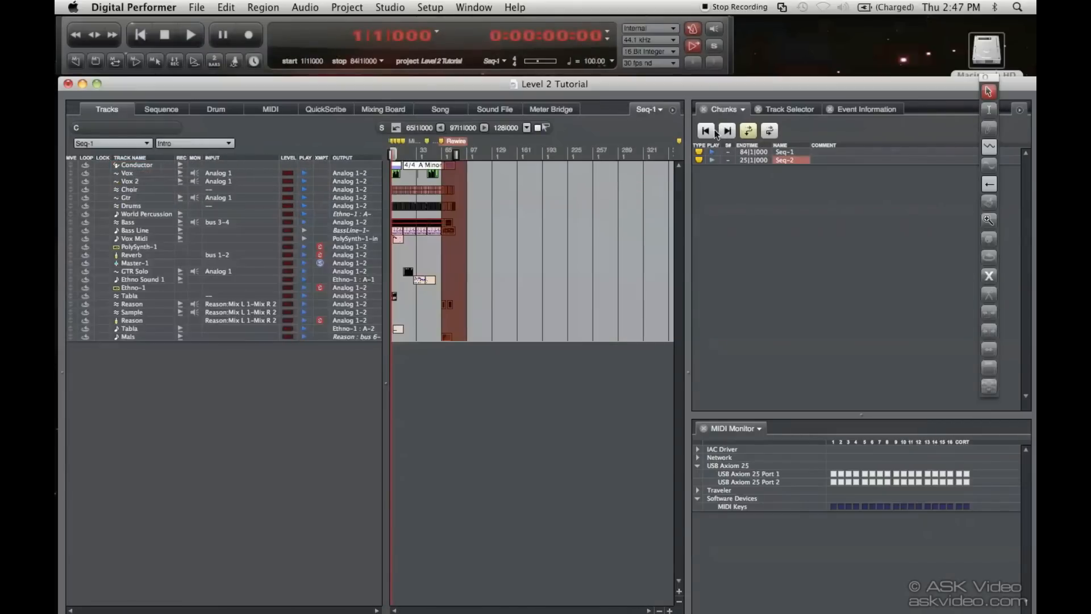
left_click(703, 133)
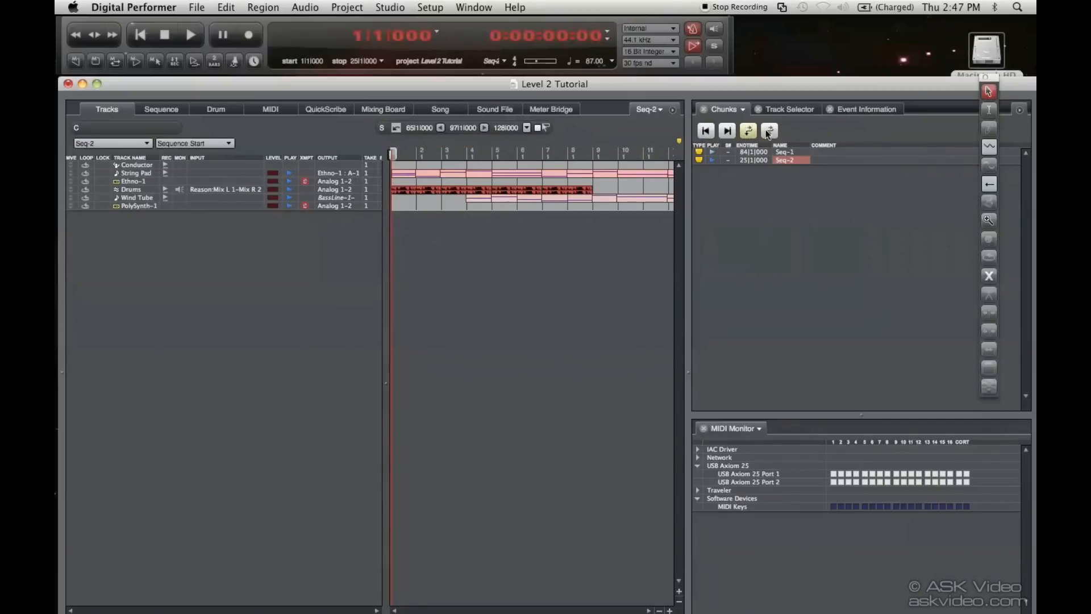
Create a new V-Rack chunk and open it in the Mixing Board
left_click(1020, 110)
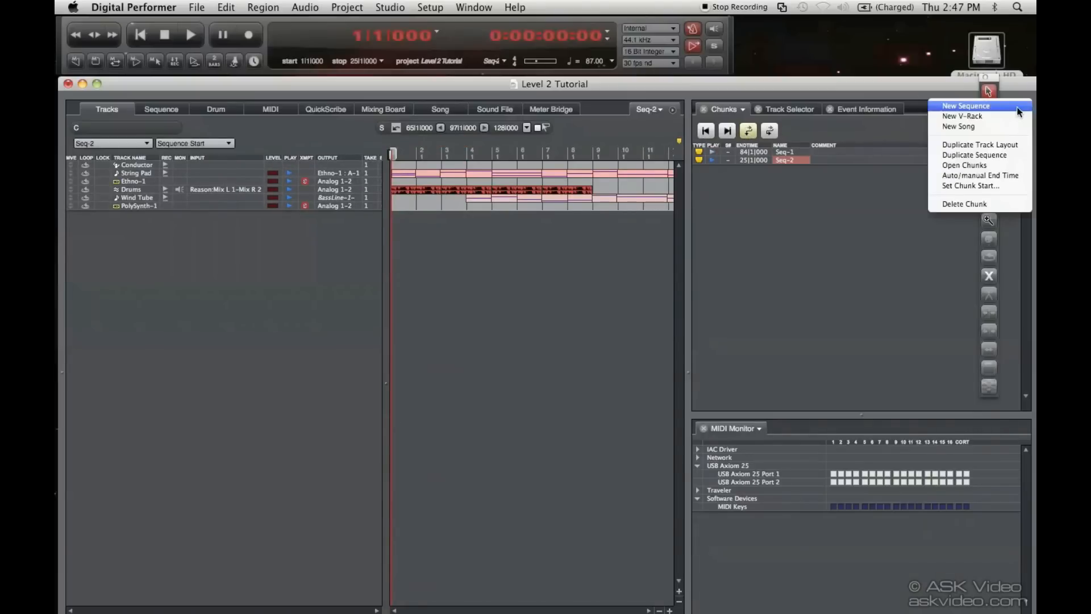
left_click(1018, 117)
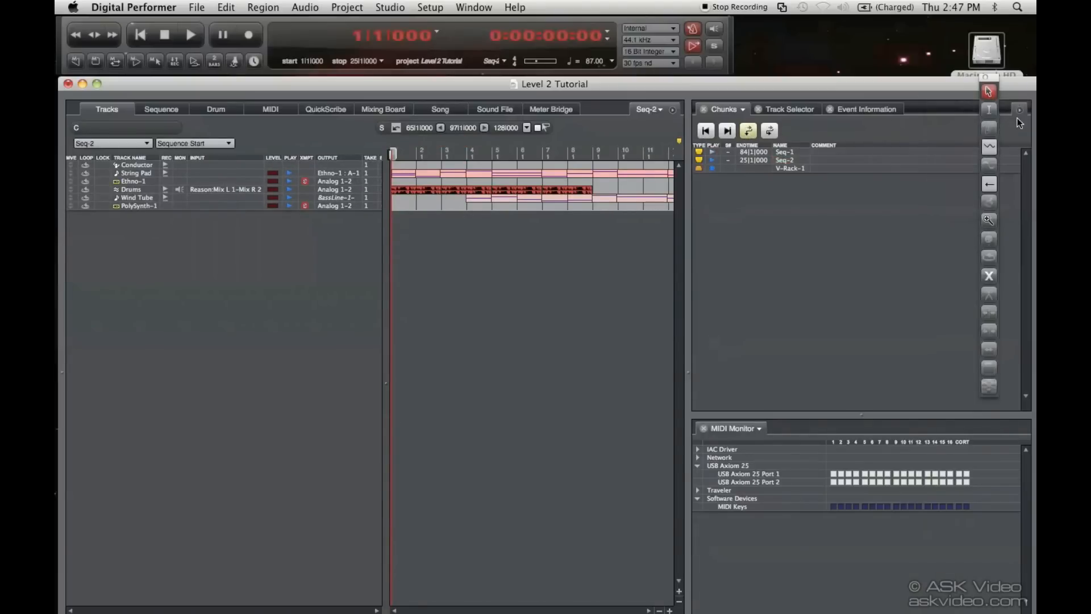
double_click(795, 170)
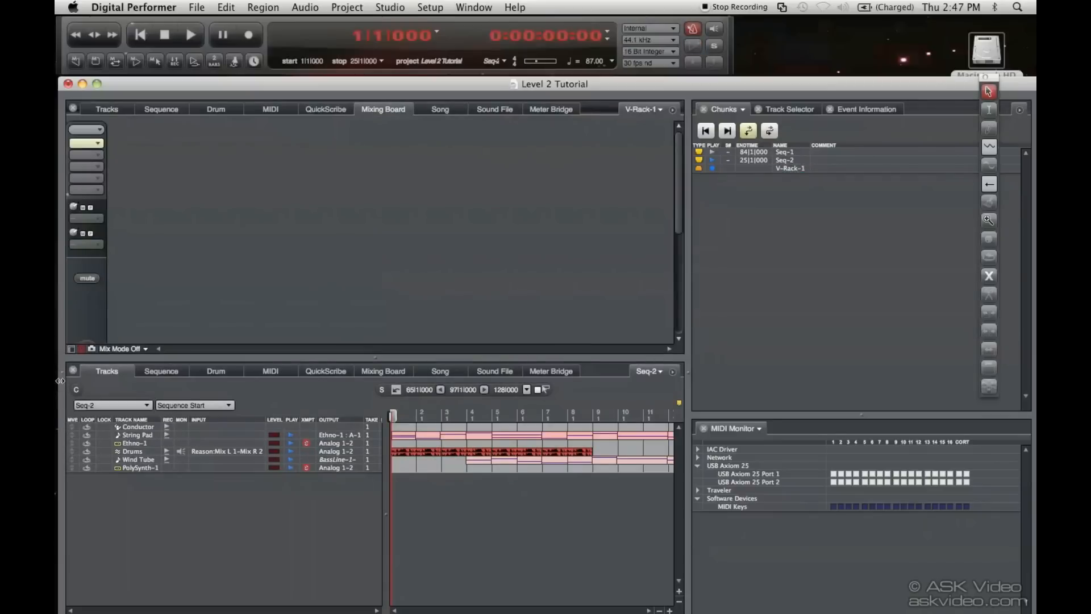
Enlarge the Mixing Board and insert the MOTU: BPM (stereo) instrument into V-Rack-1
left_click(74, 370)
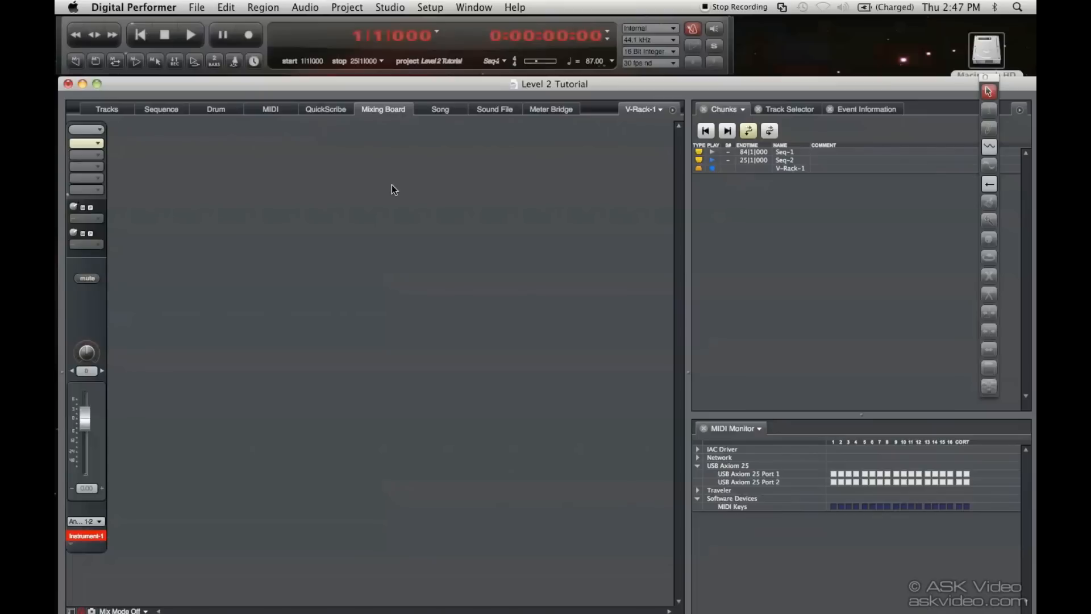
left_click(100, 142)
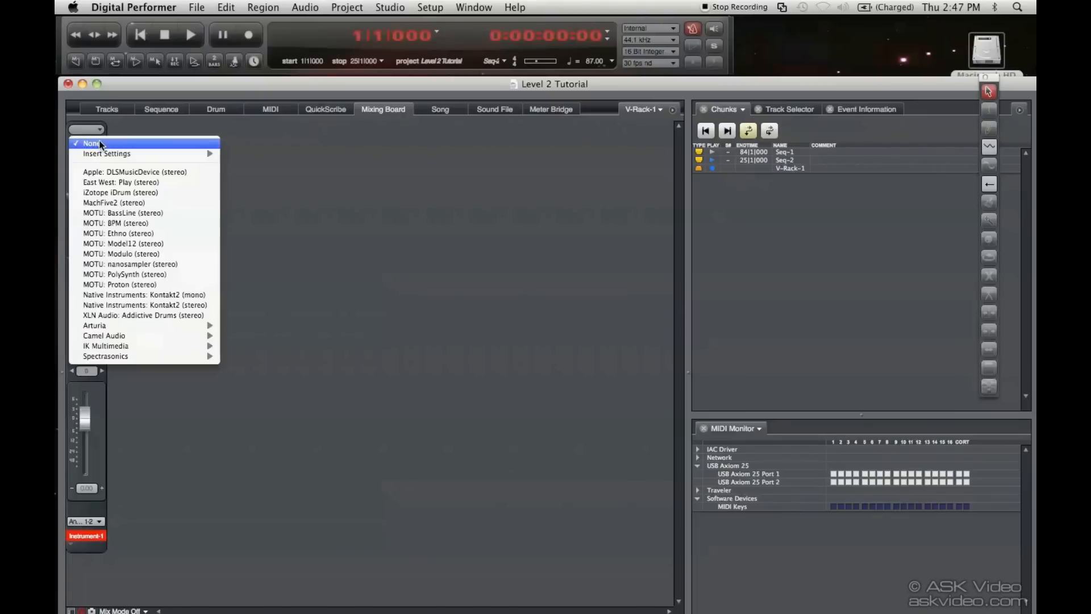
left_click(112, 223)
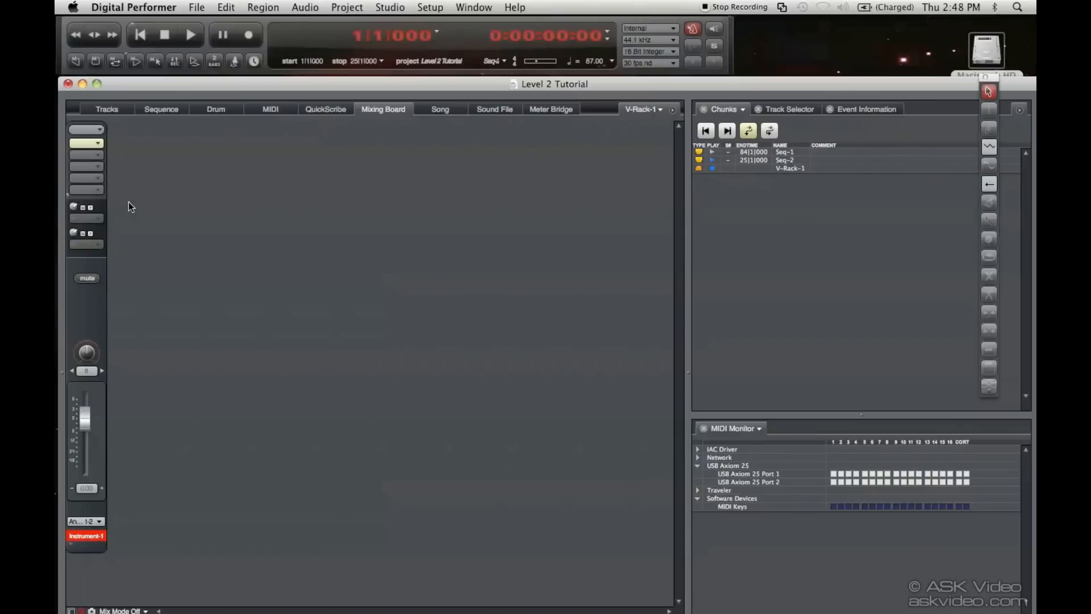
Inspect the track output choices in Seq-1 and Seq-2 for the V-Rack's BPM-1 instrument
left_click_drag(348, 425, 460, 122)
left_click(113, 109)
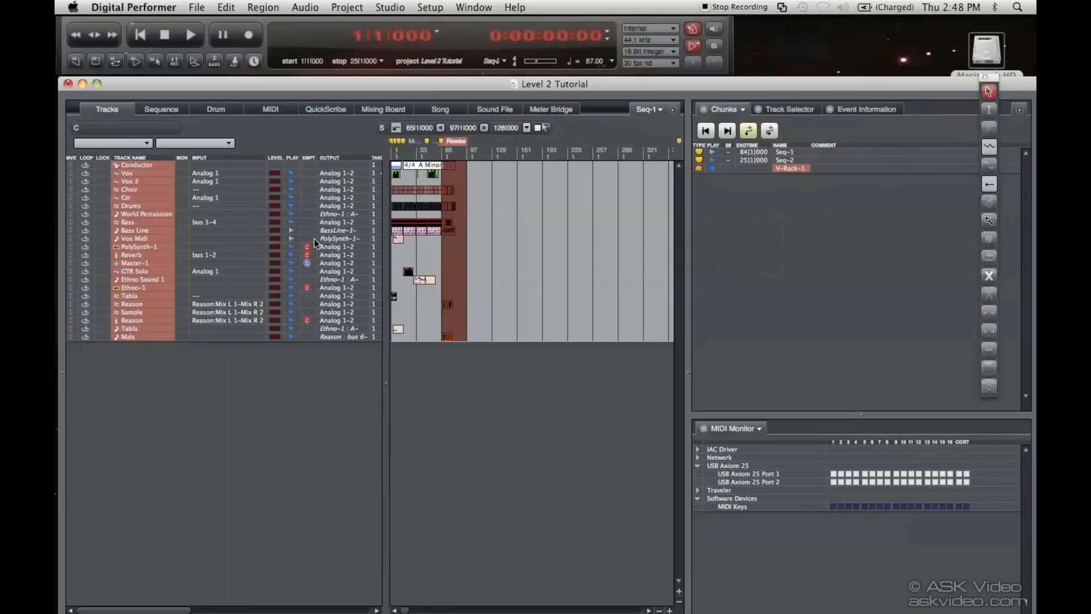
left_click(343, 214)
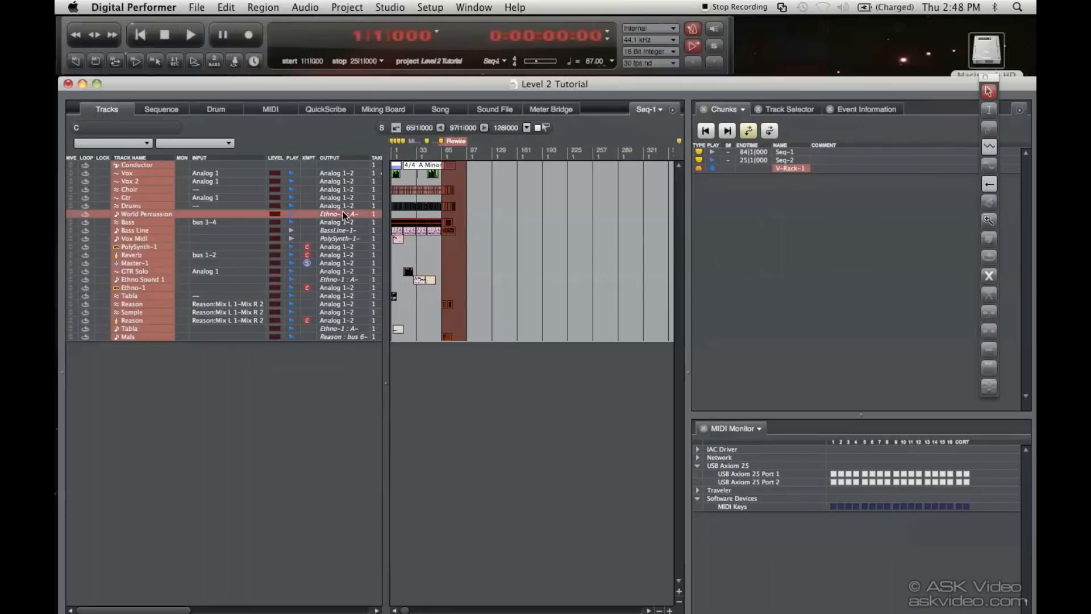
left_click(543, 197)
left_click(648, 110)
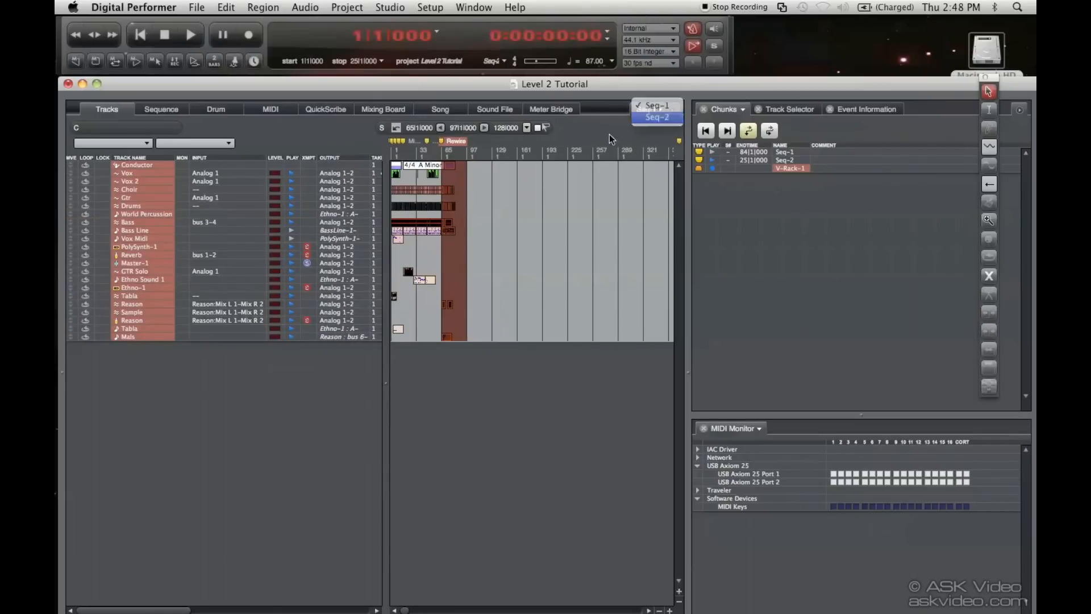
left_click(344, 197)
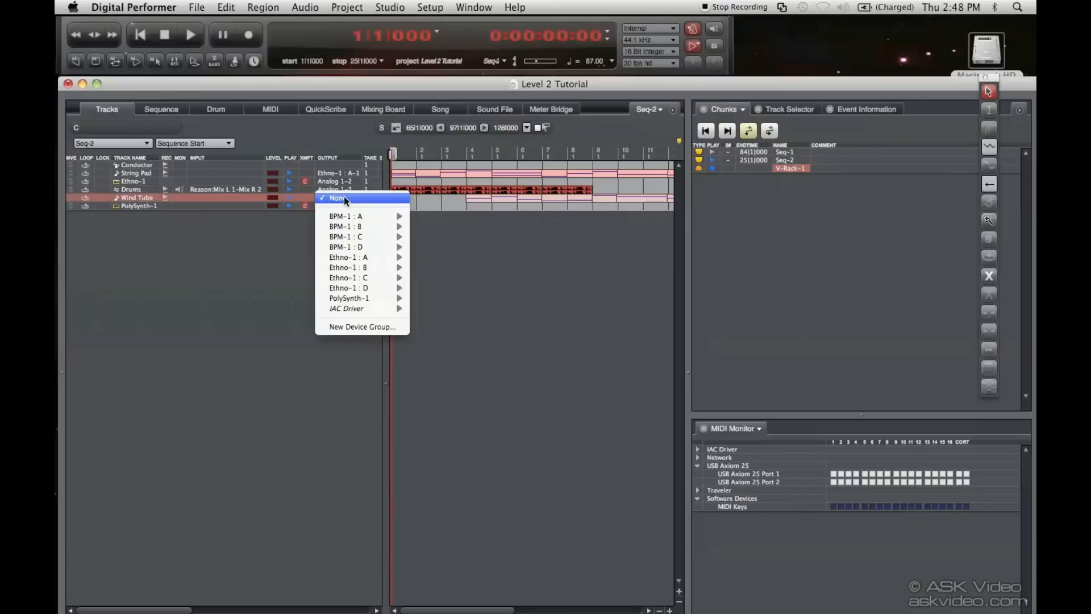
mouse_move(358, 215)
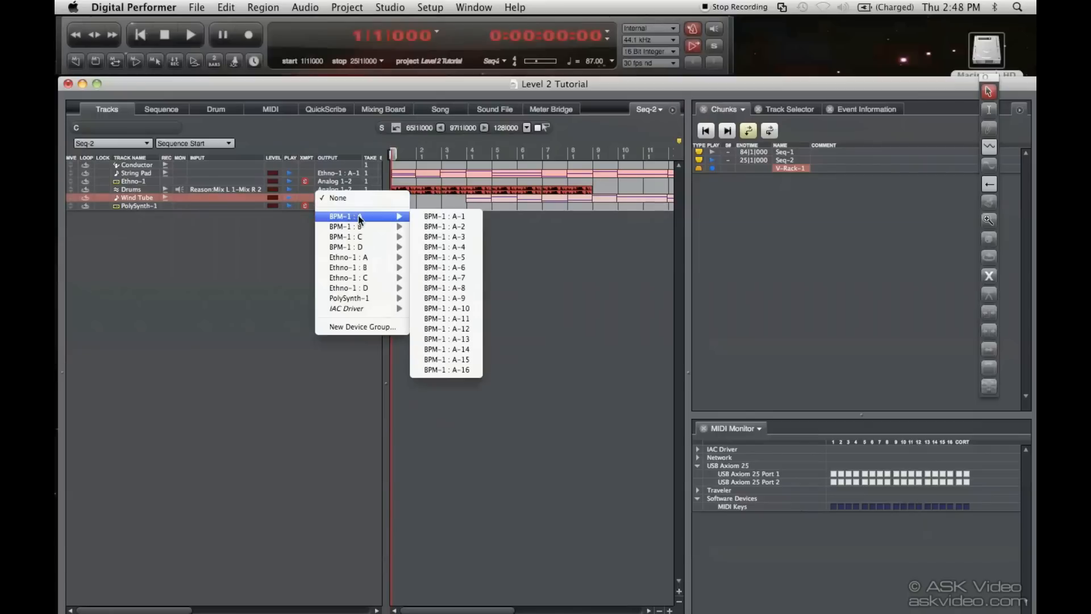
left_click(219, 254)
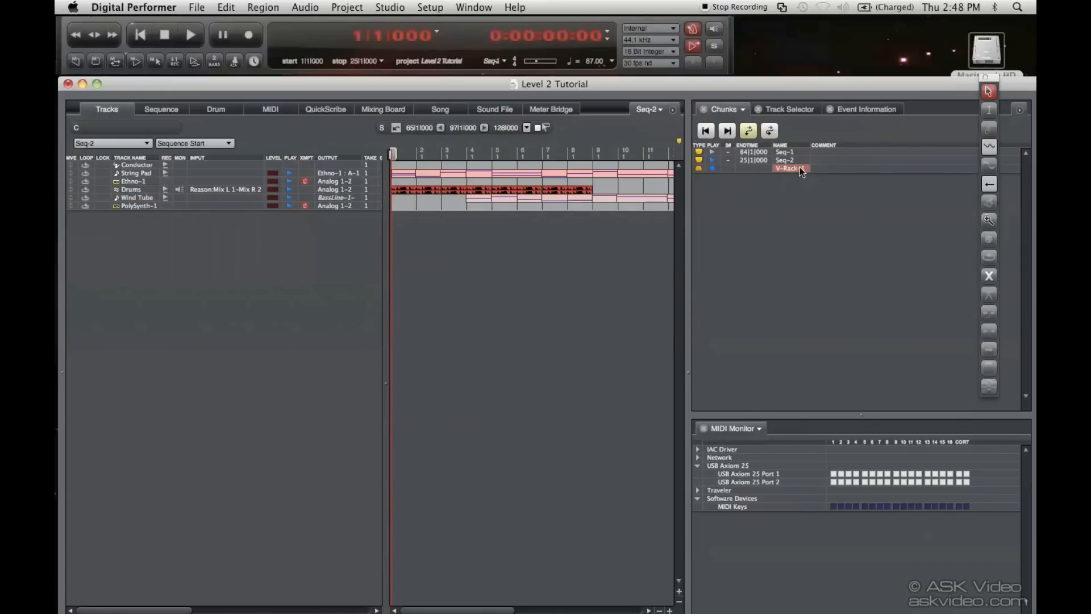
Create a new song chunk, make it the playing chunk and open it in the Song window
left_click(1018, 111)
left_click(1016, 125)
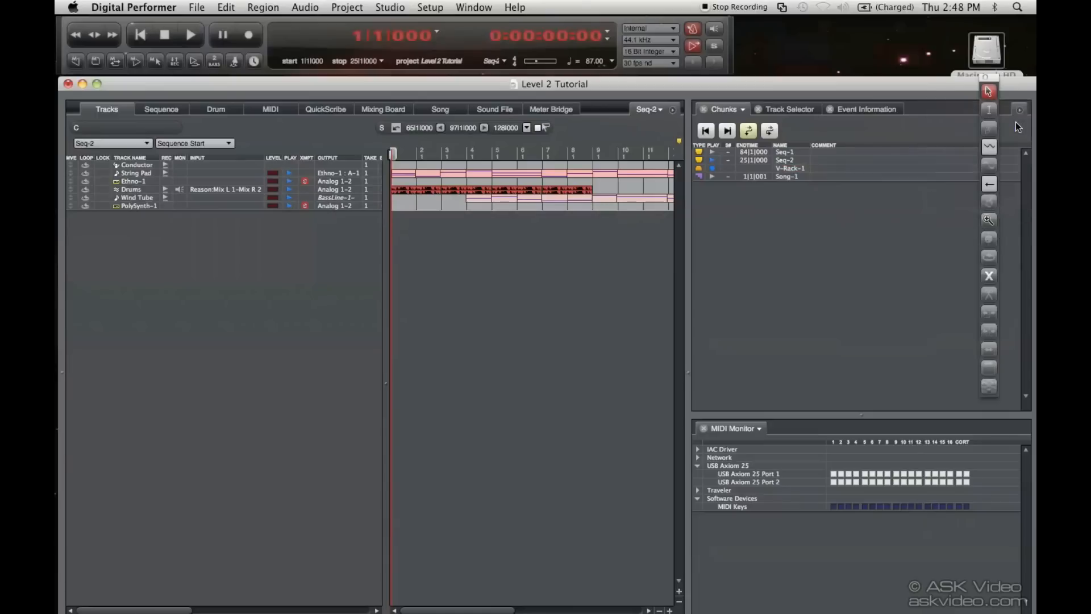
left_click(783, 177)
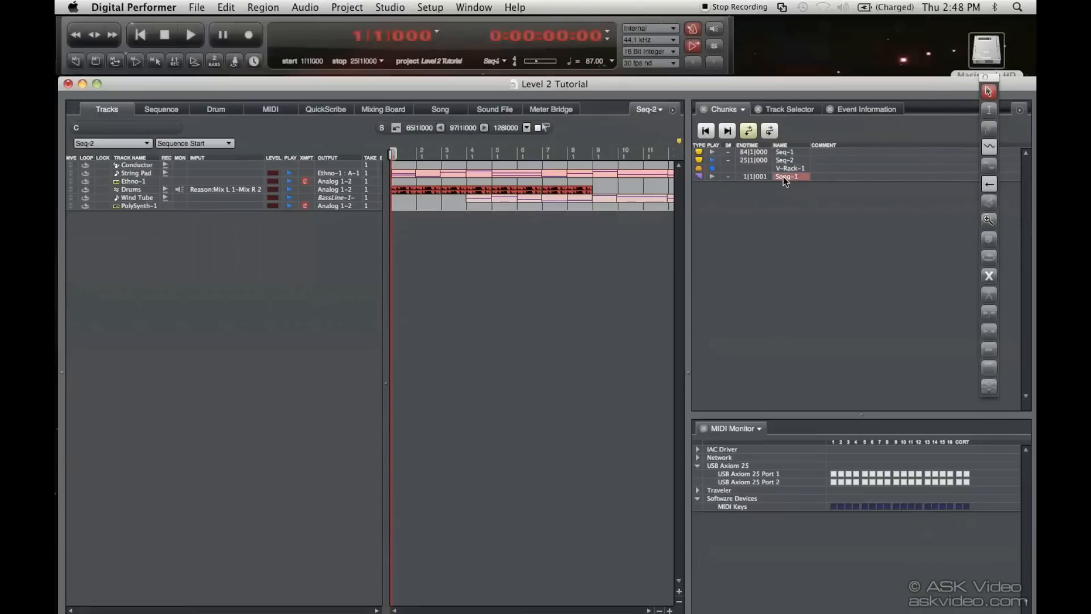
left_click(714, 175)
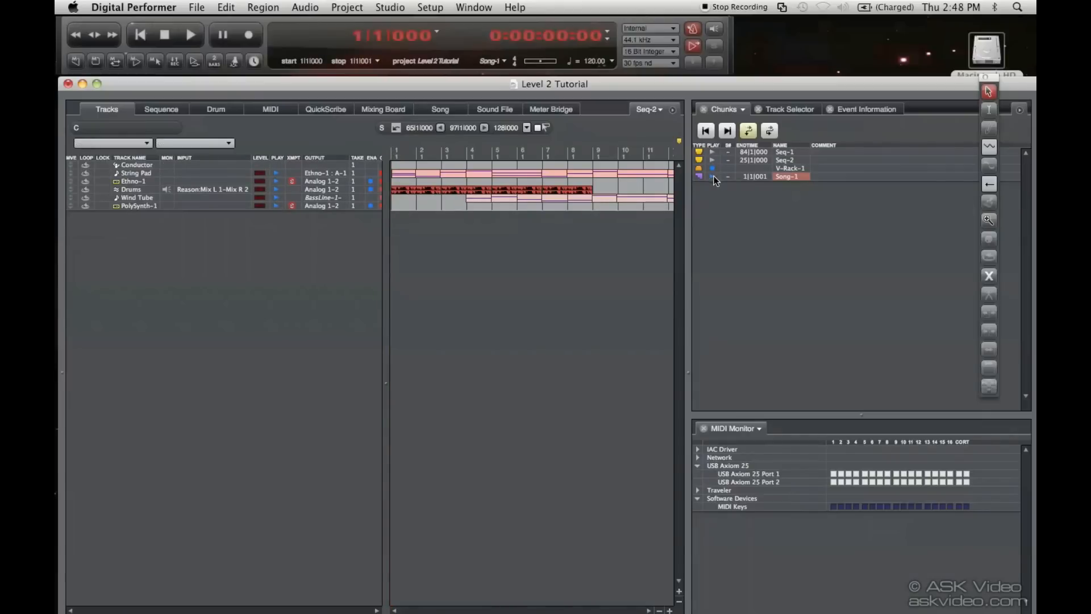
double_click(786, 176)
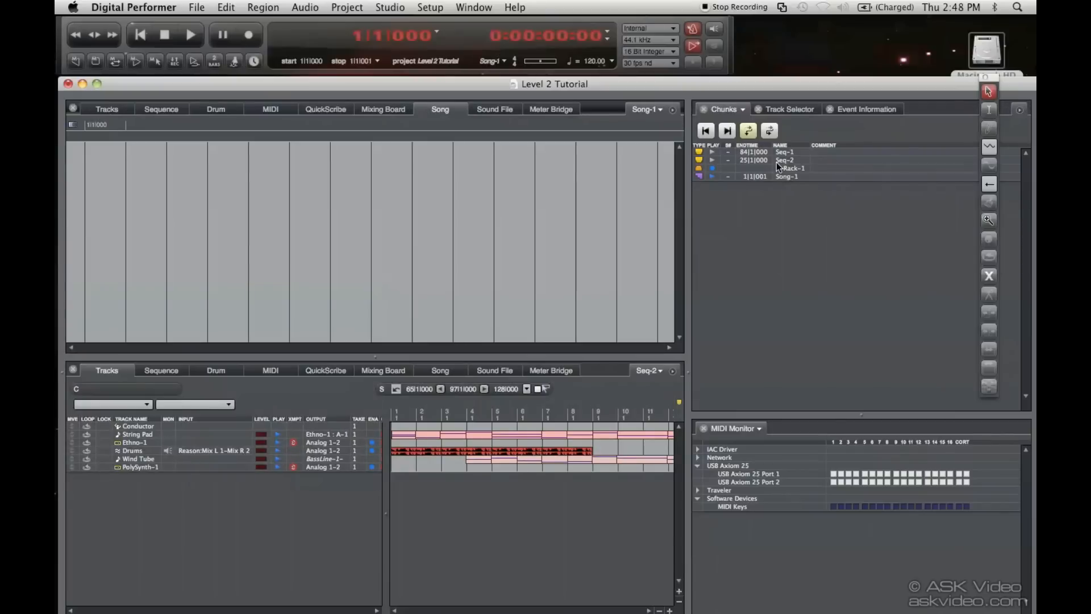
Arrange Seq-1, Seq-2 and a second Seq-1 in the song timeline, moving Seq-2 earlier, and play it briefly
left_click_drag(785, 151, 101, 172)
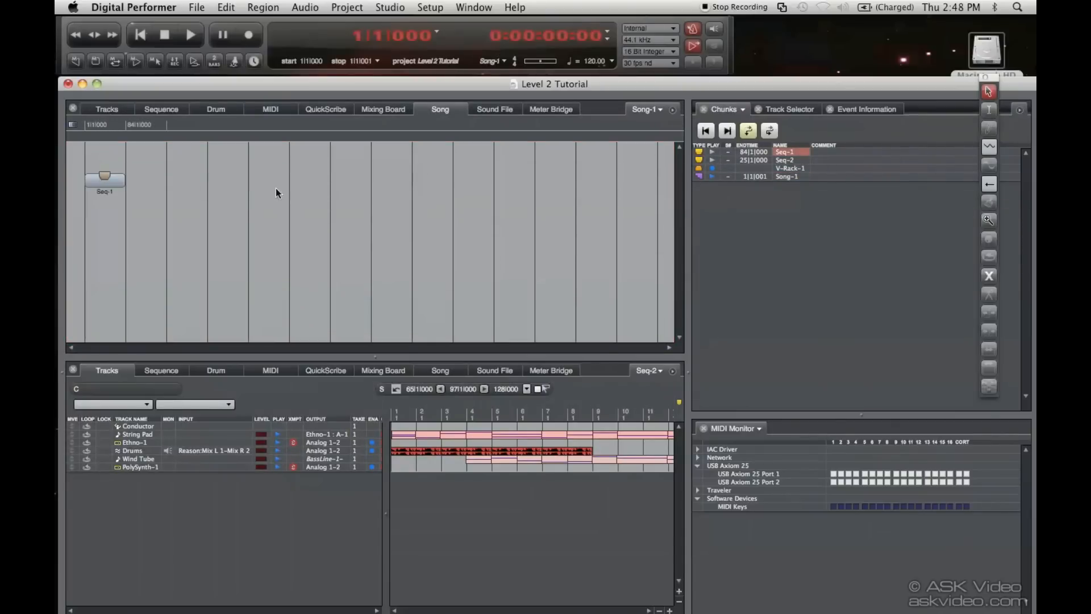
left_click_drag(698, 159, 125, 209)
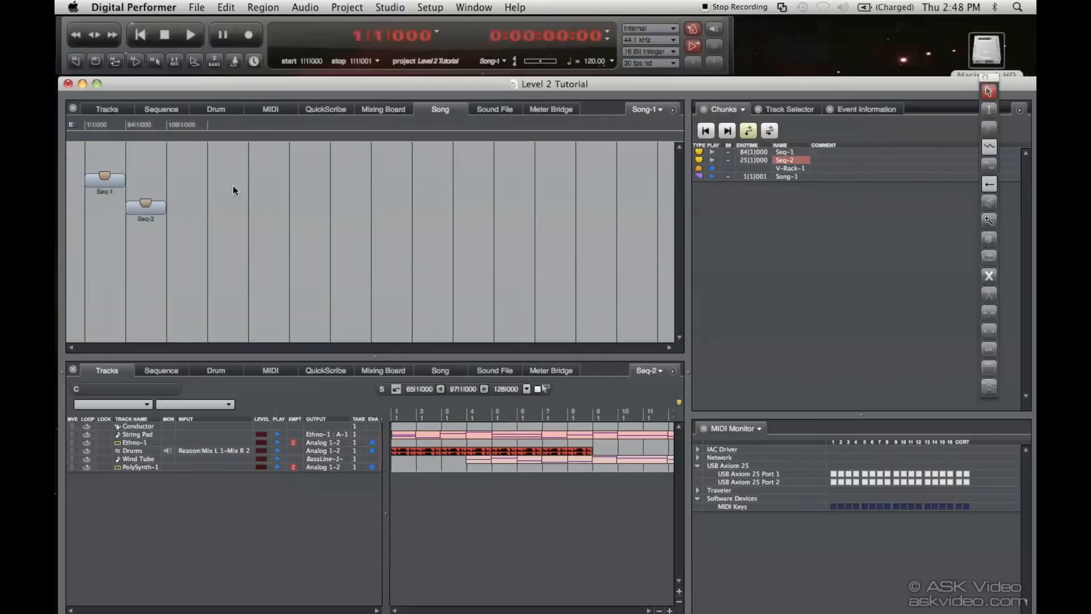
left_click_drag(698, 152, 105, 227)
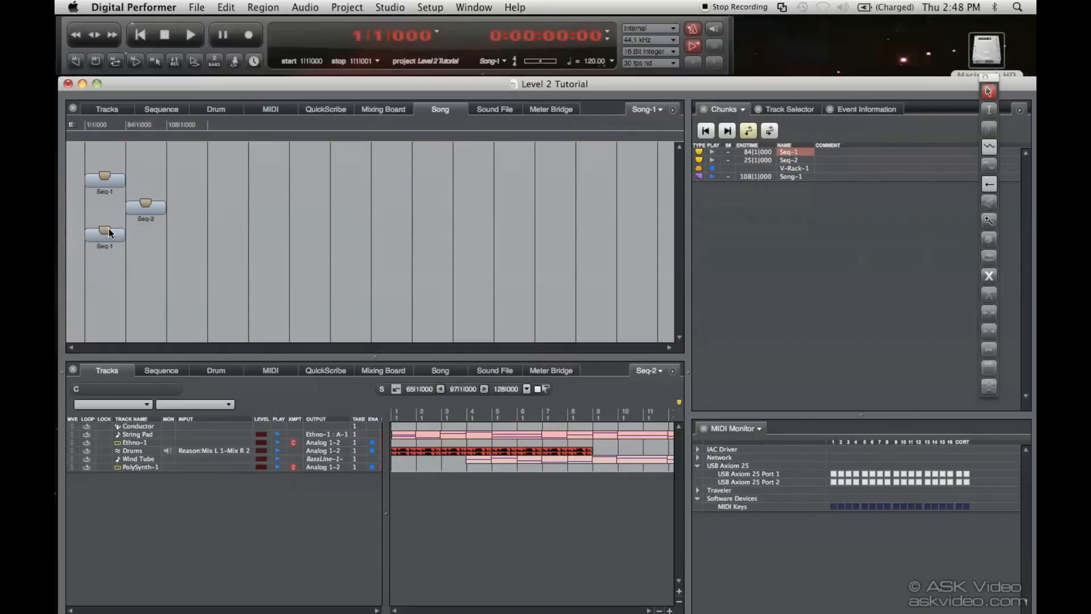
left_click_drag(165, 211, 125, 209)
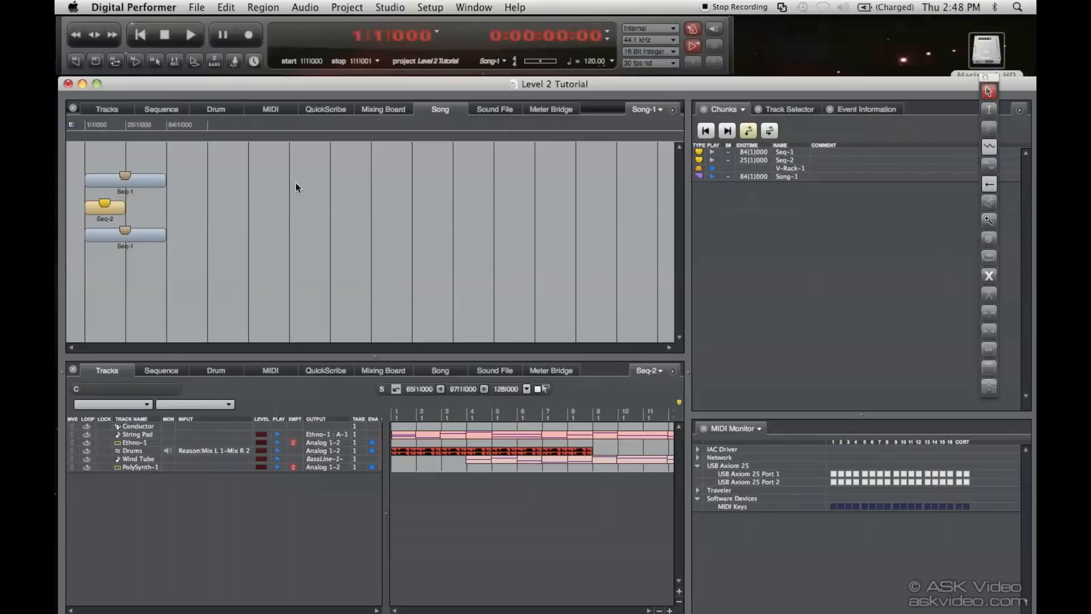
key("space")
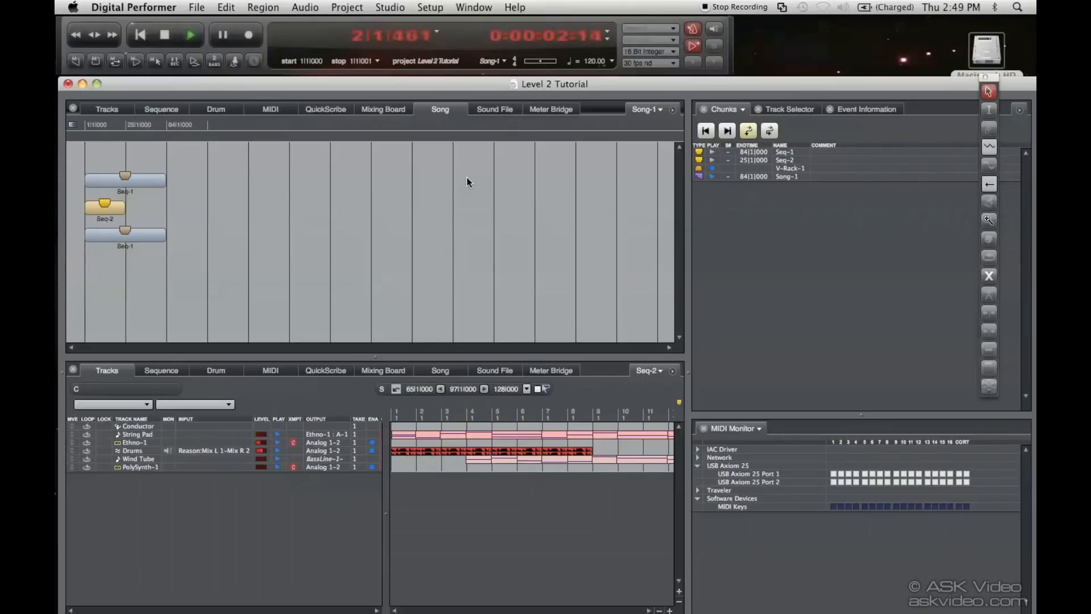
key("space")
Switch Seq-1 to manual end time and set its end time to 81|1|000
left_click(1019, 110)
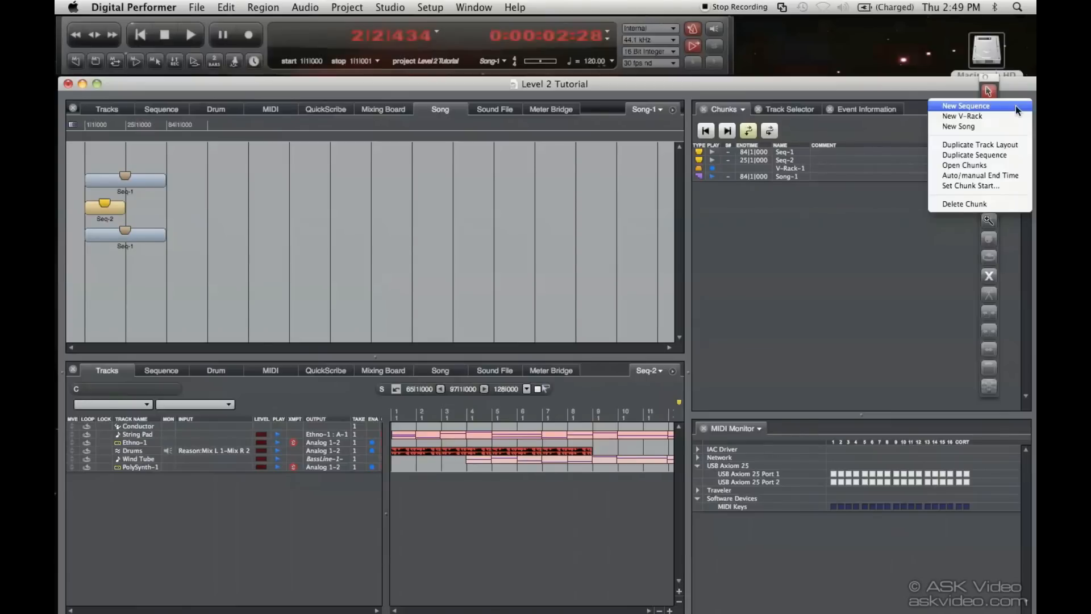
left_click(994, 176)
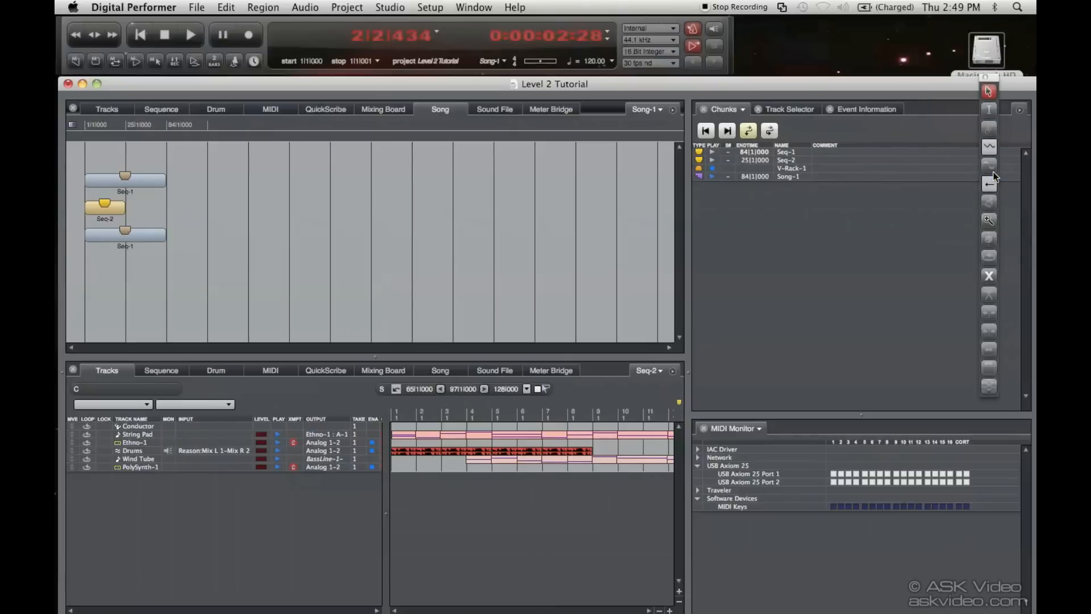
left_click(745, 153)
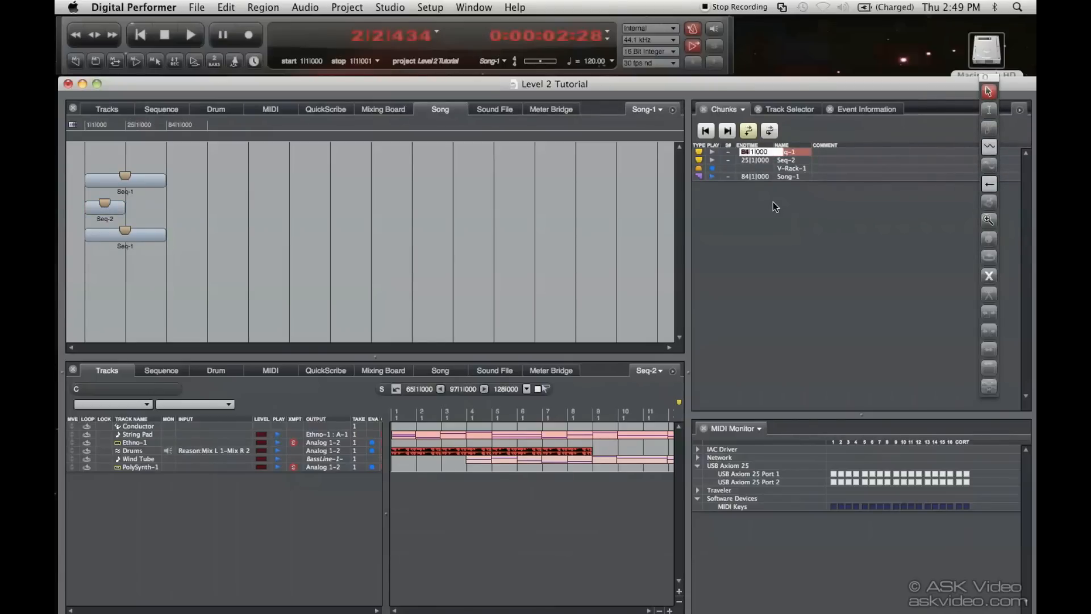
type("81")
key("Return")
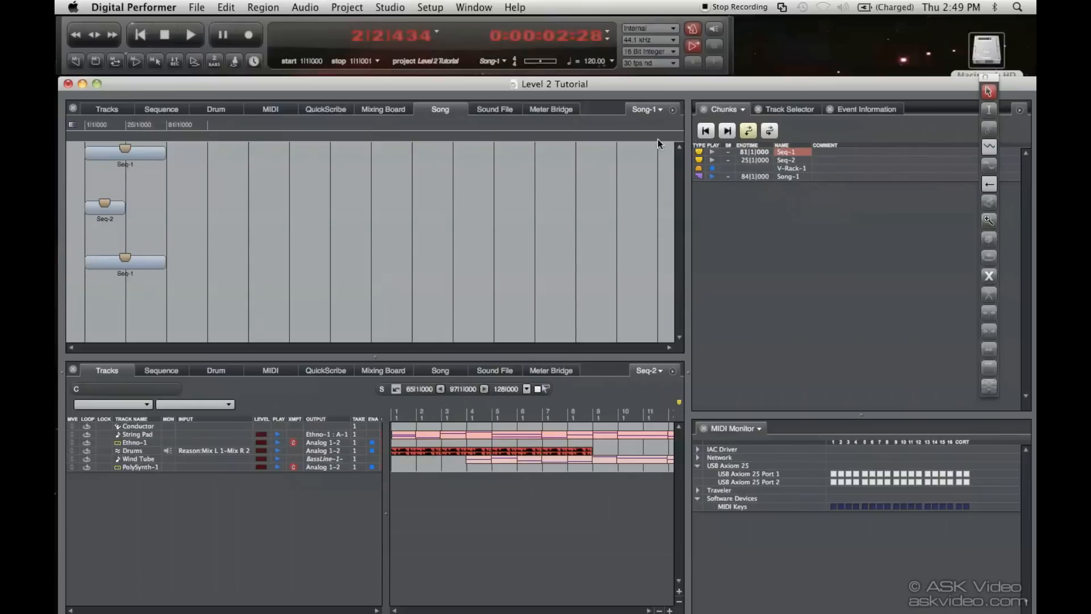
Show Seq-1's tracks, toggle chunk chaining and make Seq-1 the playing chunk
left_click(654, 112)
left_click(654, 109)
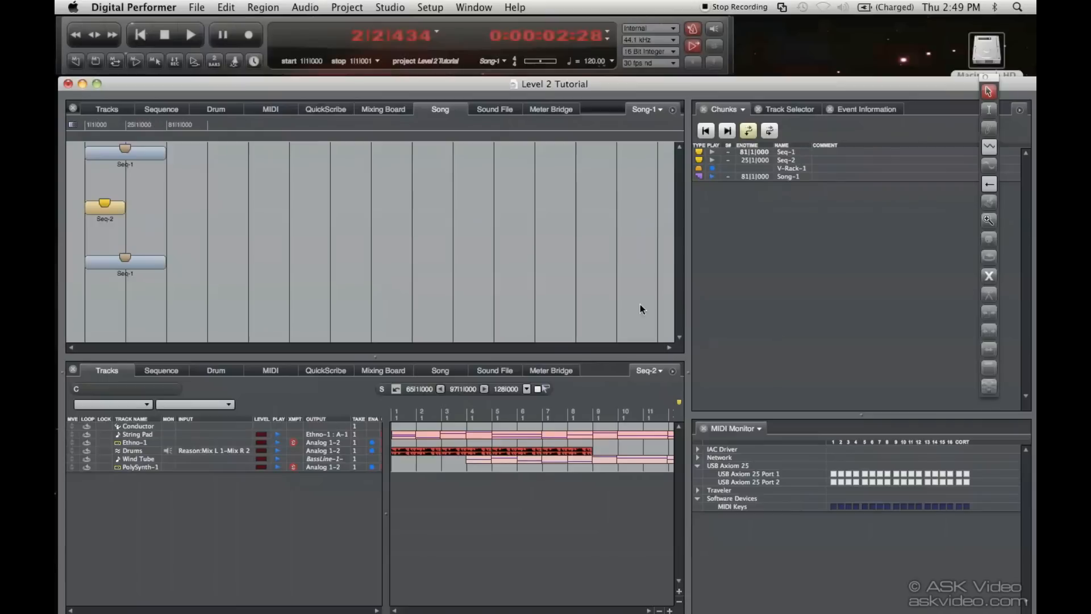
left_click(106, 111)
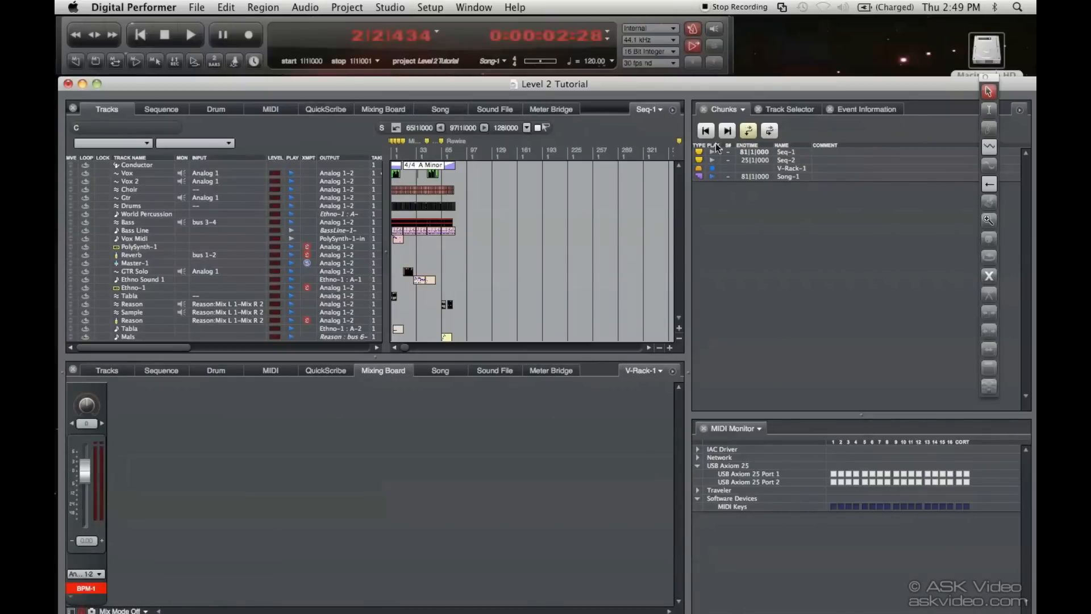
left_click(770, 131)
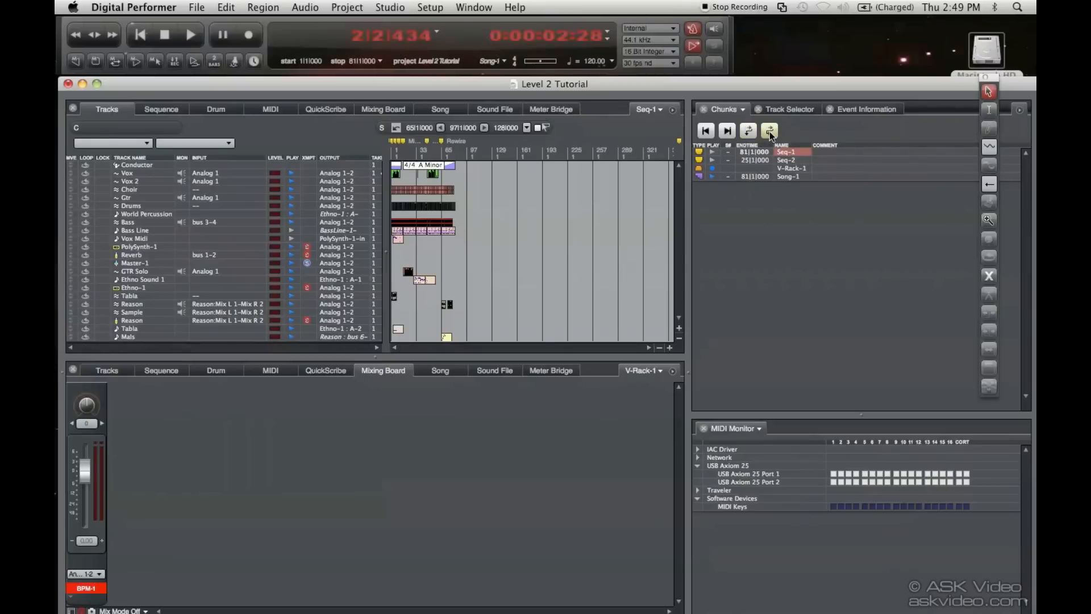
left_click(711, 151)
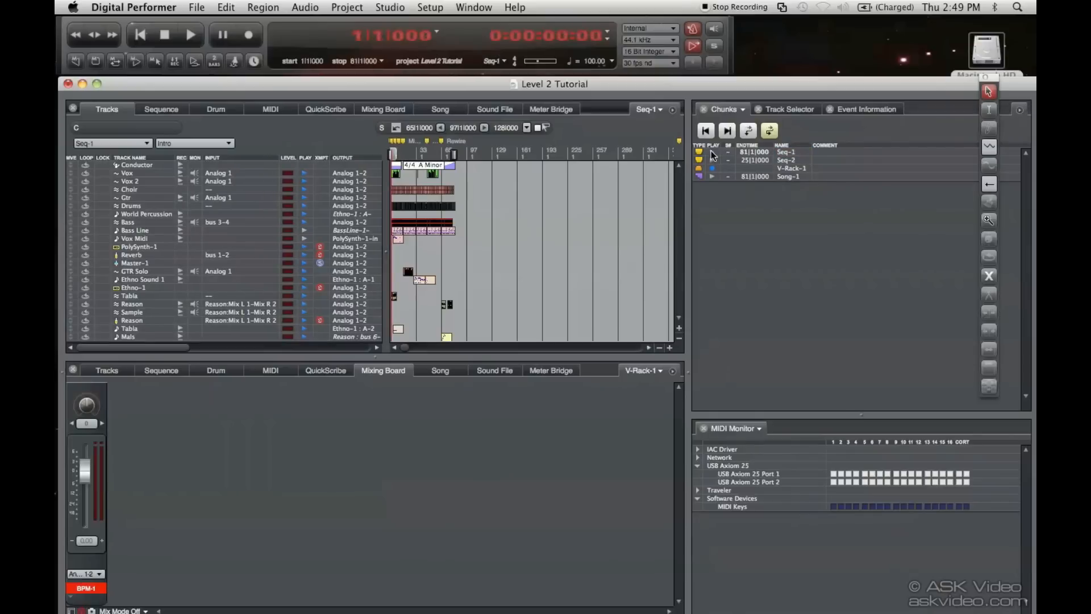